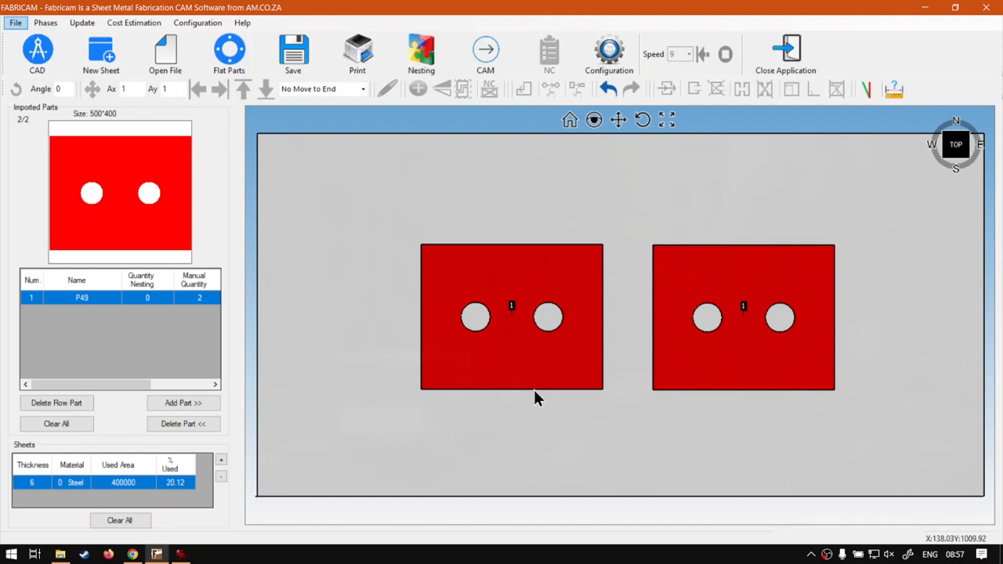
Generate the CAM toolpaths for the two nested P49 parts and examine the hole cutting order
{"action": "left_click", "coordinate": [486, 59]}
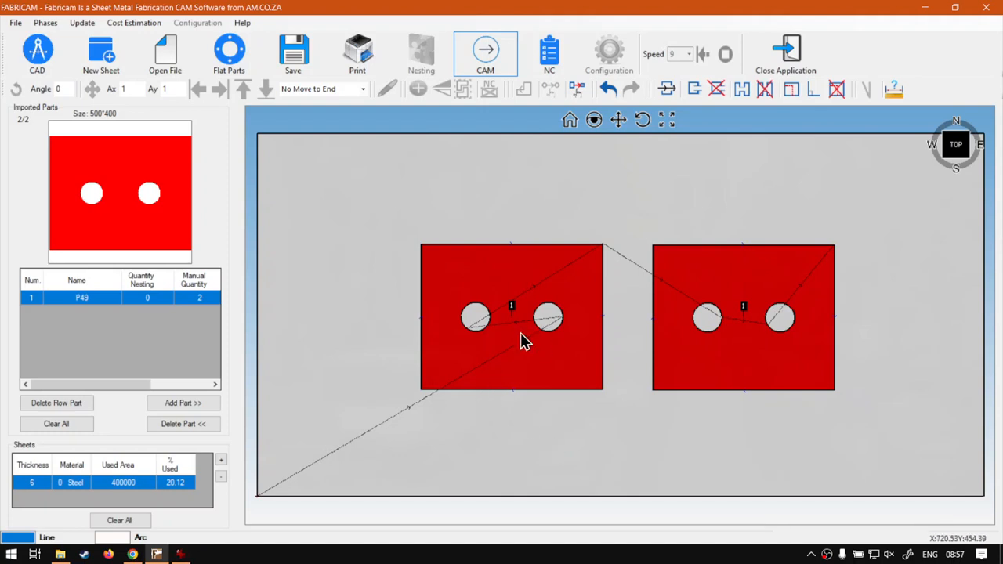
{"action": "key", "text": "super+plus"}
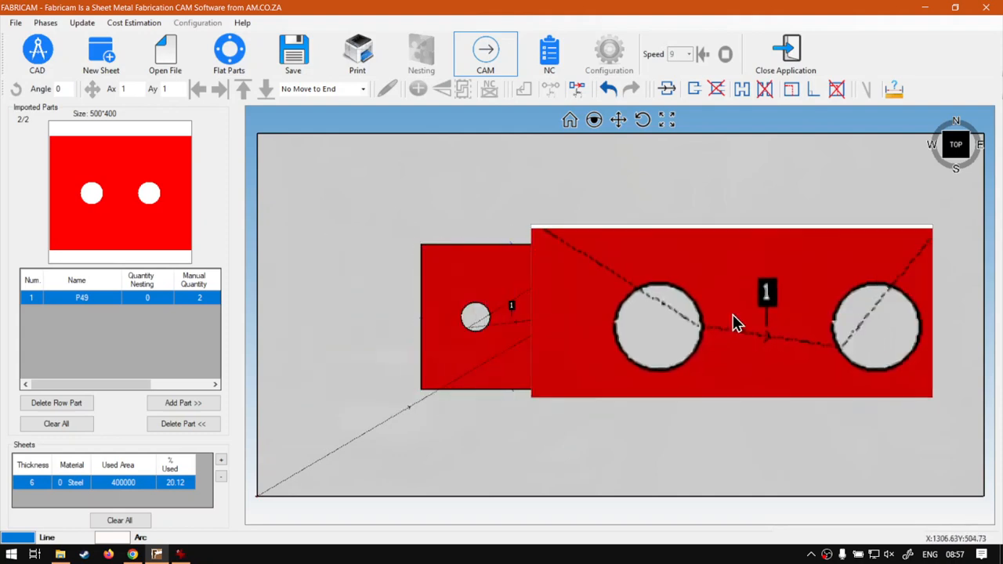
{"action": "key", "text": "super+Escape"}
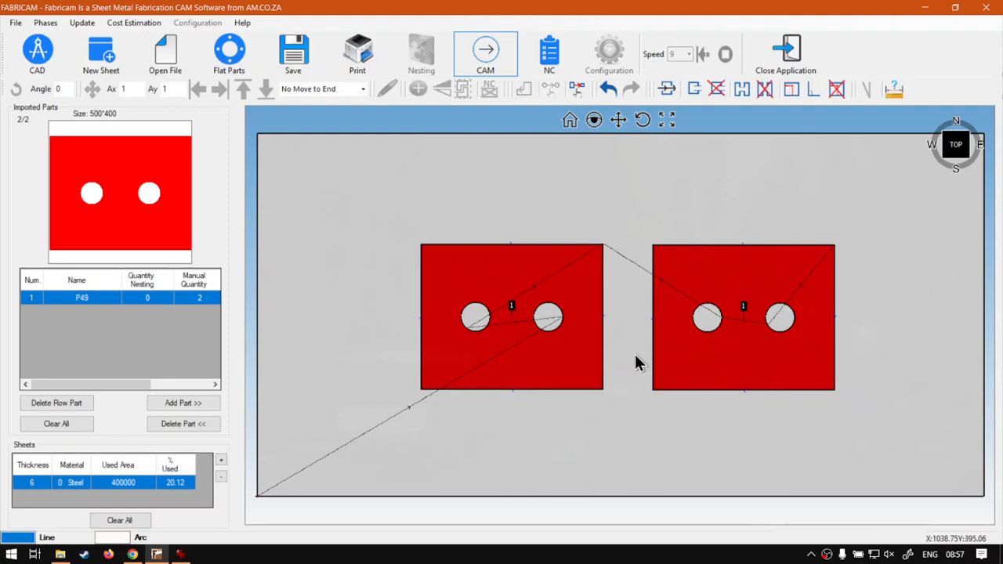
{"action": "scroll", "coordinate": [634, 352], "scroll_direction": "up", "scroll_amount": 5}
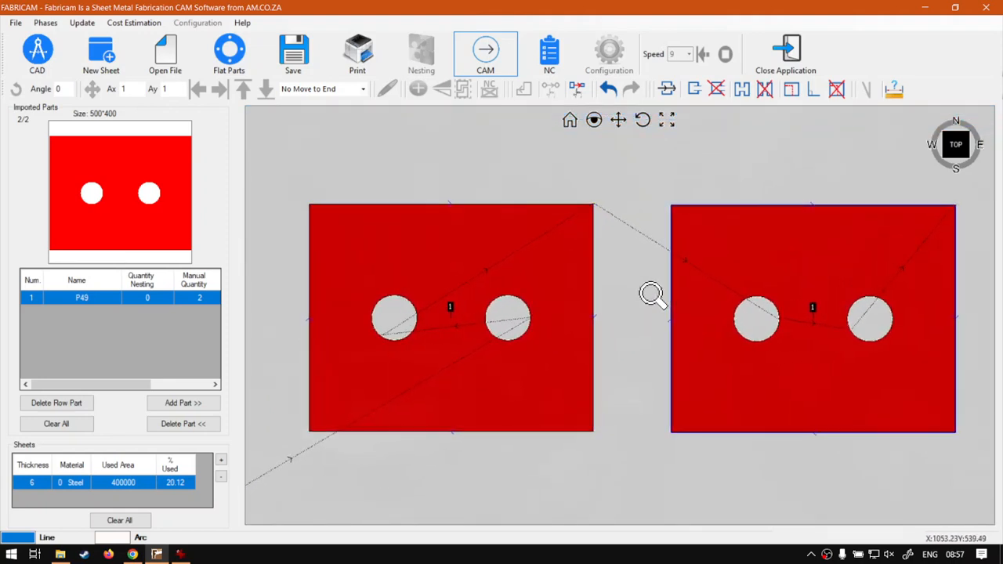
{"action": "middle_click_drag", "start_coordinate": [651, 294], "coordinate": [633, 318], "text": "shift"}
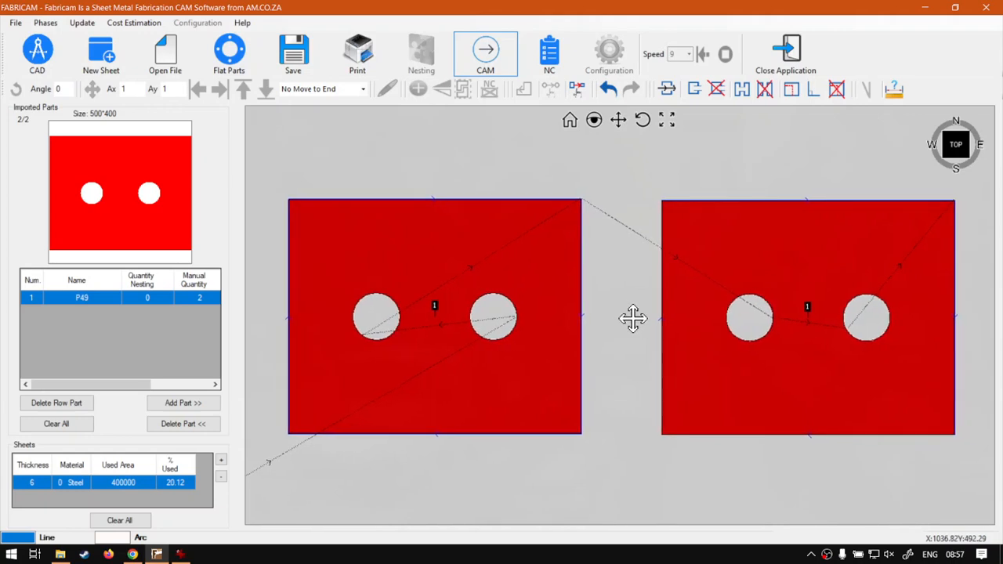
{"action": "left_click", "coordinate": [574, 338]}
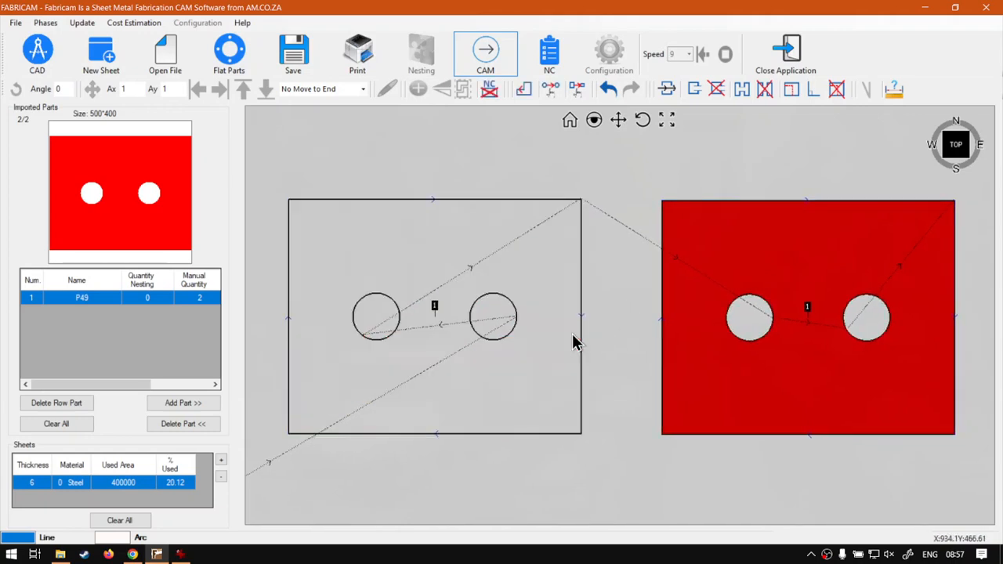
{"action": "left_click", "coordinate": [601, 323]}
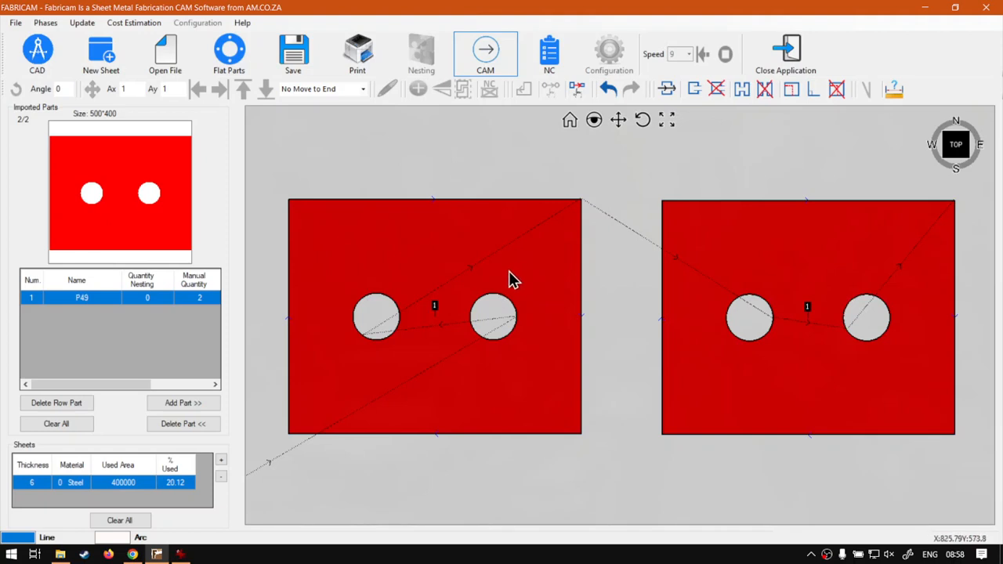
Try to set the left part's hole sequence manually, from the left hole to the right hole
{"action": "left_click", "coordinate": [524, 290]}
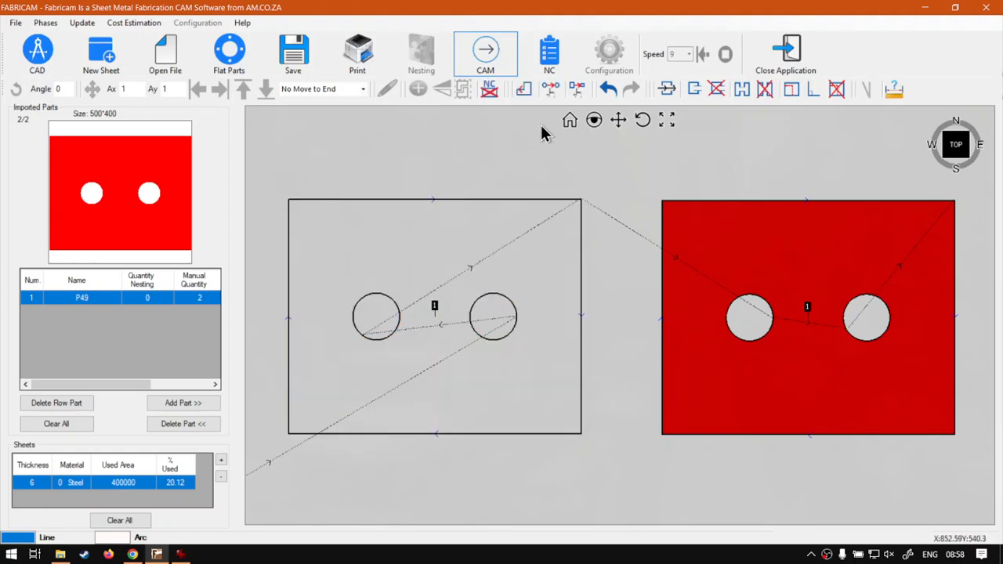
{"action": "left_click", "coordinate": [551, 90]}
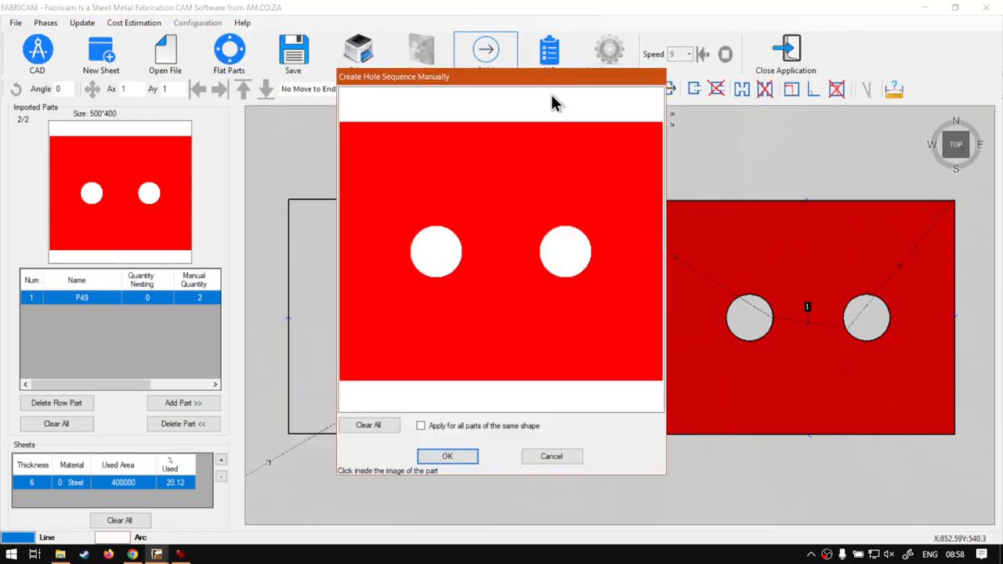
{"action": "left_click", "coordinate": [440, 261]}
{"action": "left_click", "coordinate": [550, 265]}
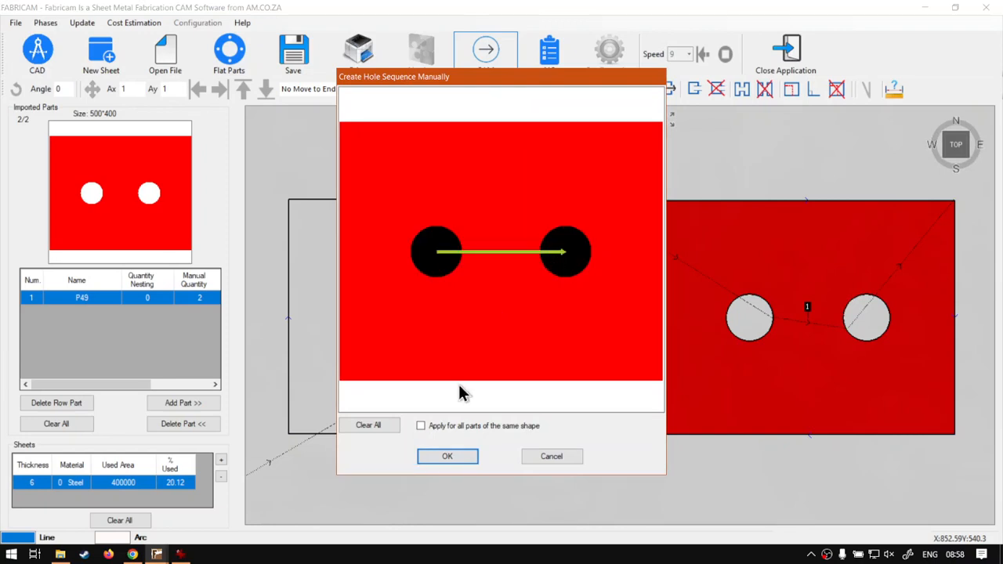
{"action": "left_click", "coordinate": [448, 459]}
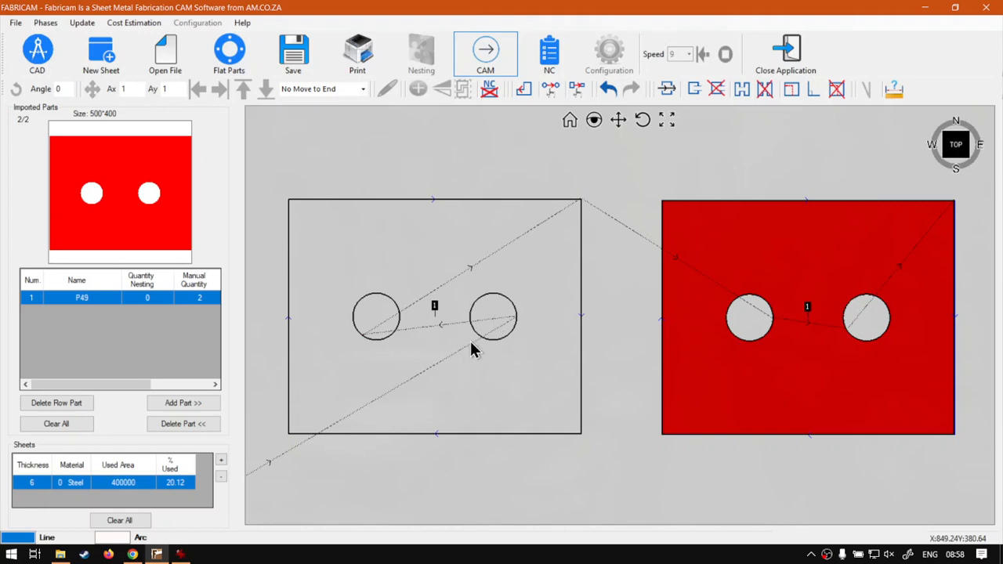
Reapply the manual left-to-right hole sequence to the left part twice and generate the NC code
{"action": "left_click", "coordinate": [534, 88]}
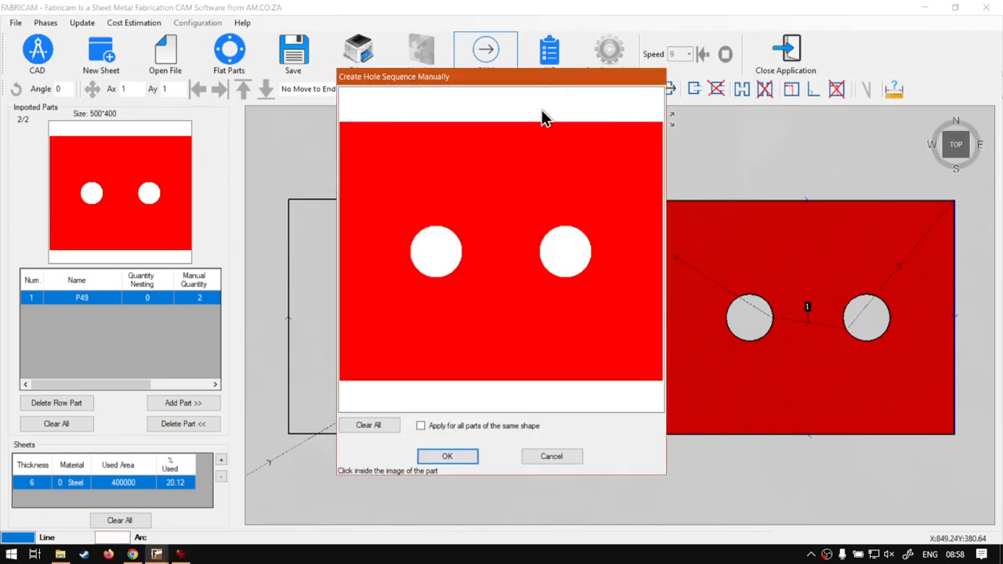
{"action": "left_click", "coordinate": [432, 262]}
{"action": "left_click", "coordinate": [556, 267]}
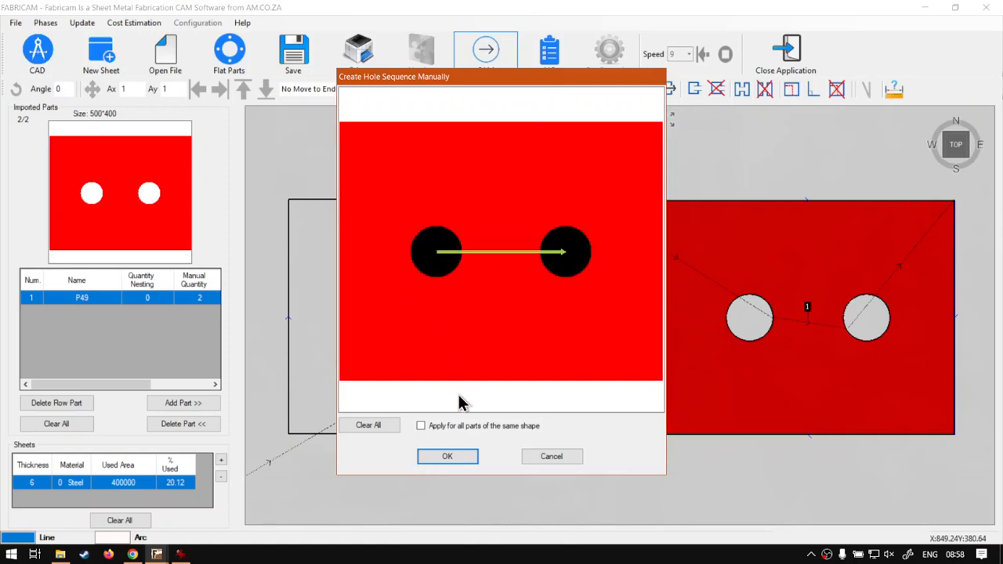
{"action": "left_click", "coordinate": [431, 454]}
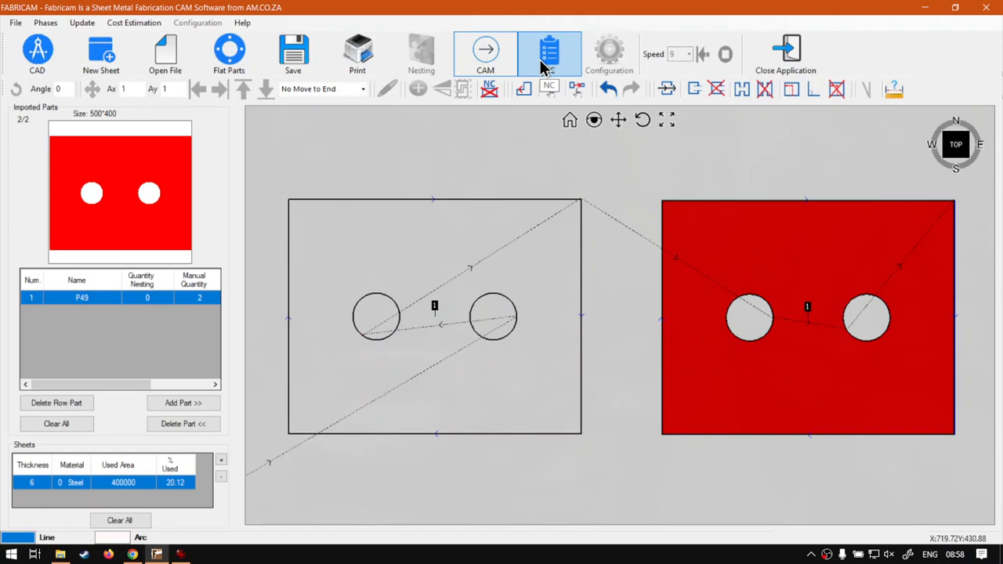
{"action": "left_click", "coordinate": [549, 90]}
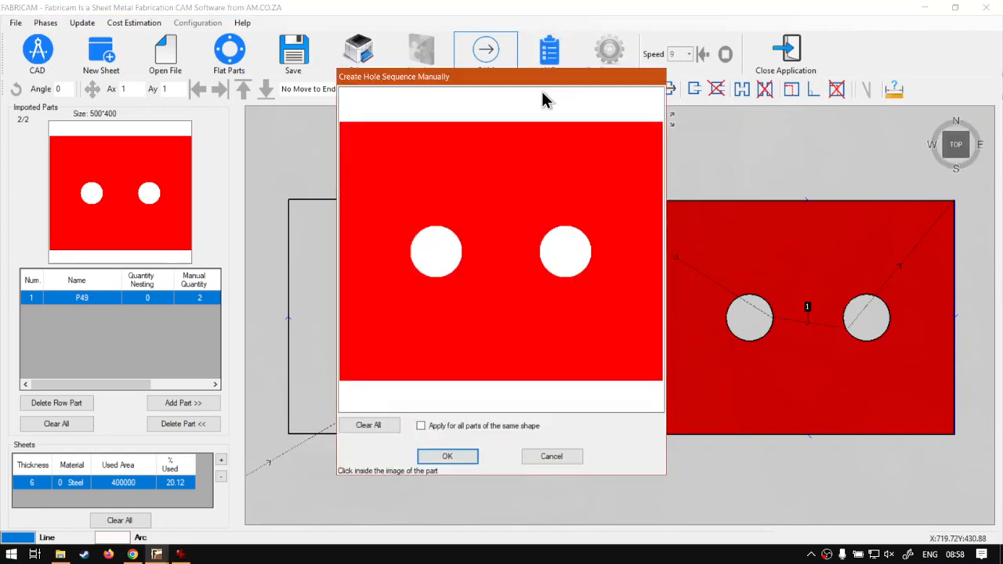
{"action": "left_click", "coordinate": [426, 264]}
{"action": "left_click", "coordinate": [552, 261]}
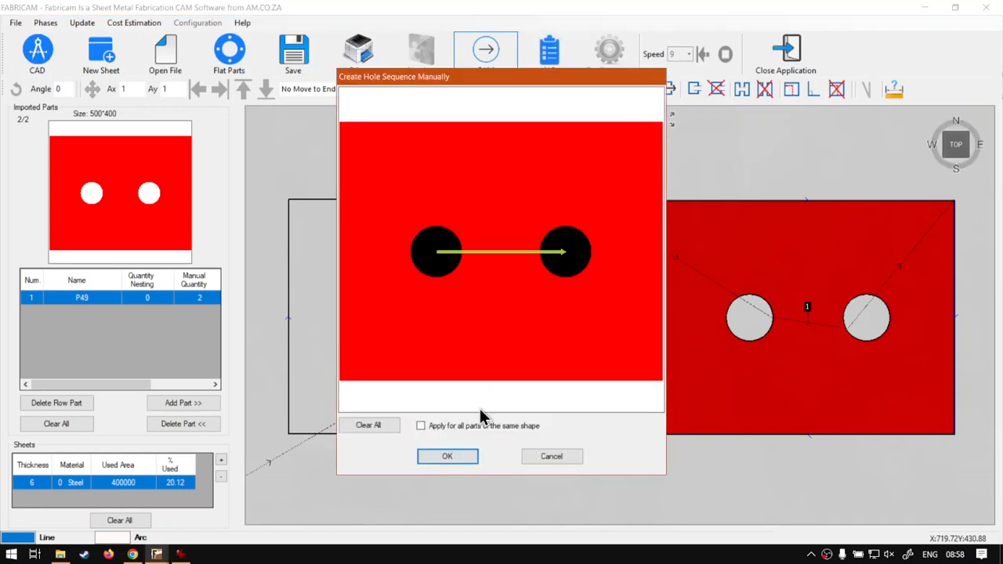
{"action": "left_click", "coordinate": [447, 456]}
{"action": "left_click", "coordinate": [453, 378]}
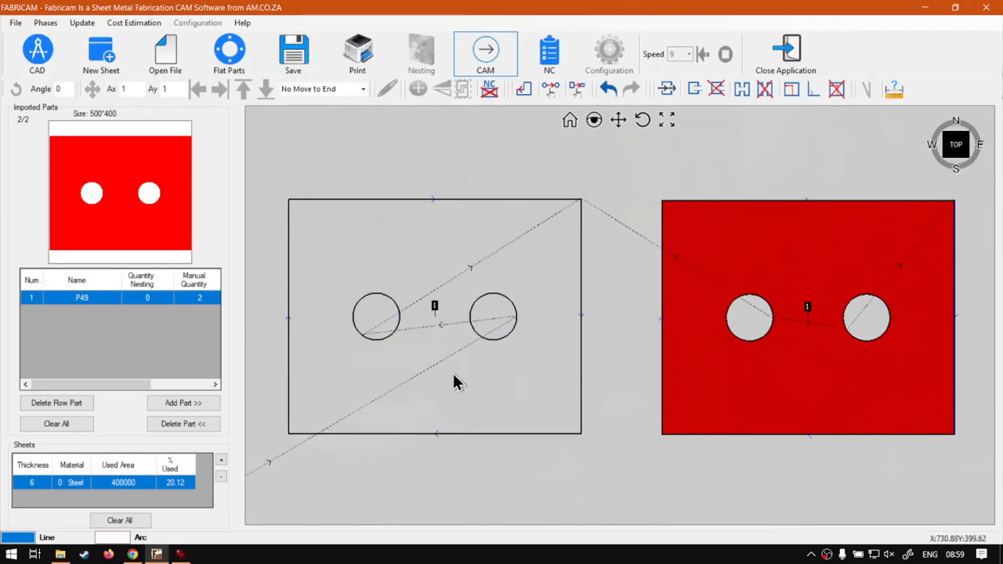
{"action": "left_click", "coordinate": [546, 61]}
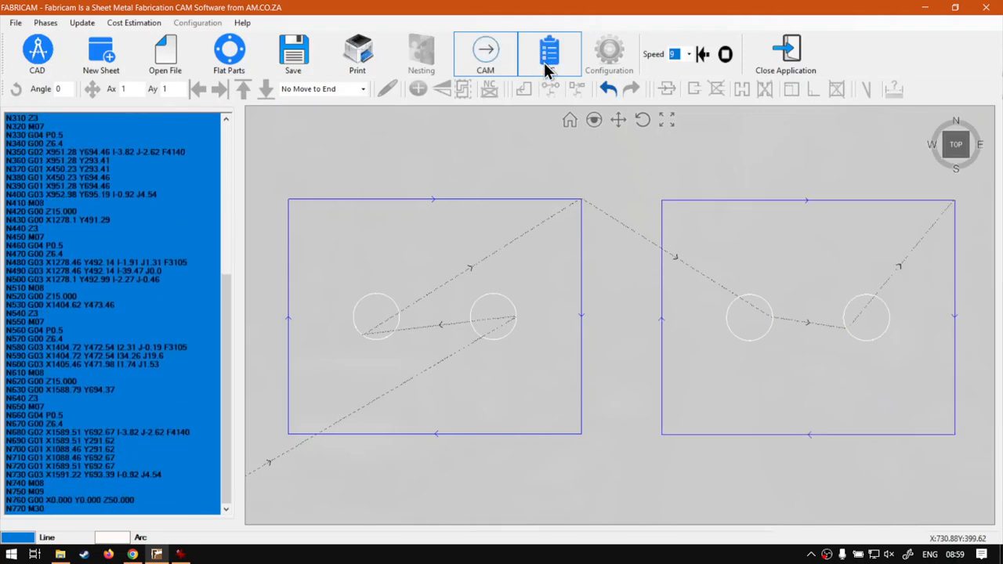
Back in the CAM phase, clear the left part's left-to-right hole order and re-pick the right hole before the left
{"action": "left_click", "coordinate": [486, 52]}
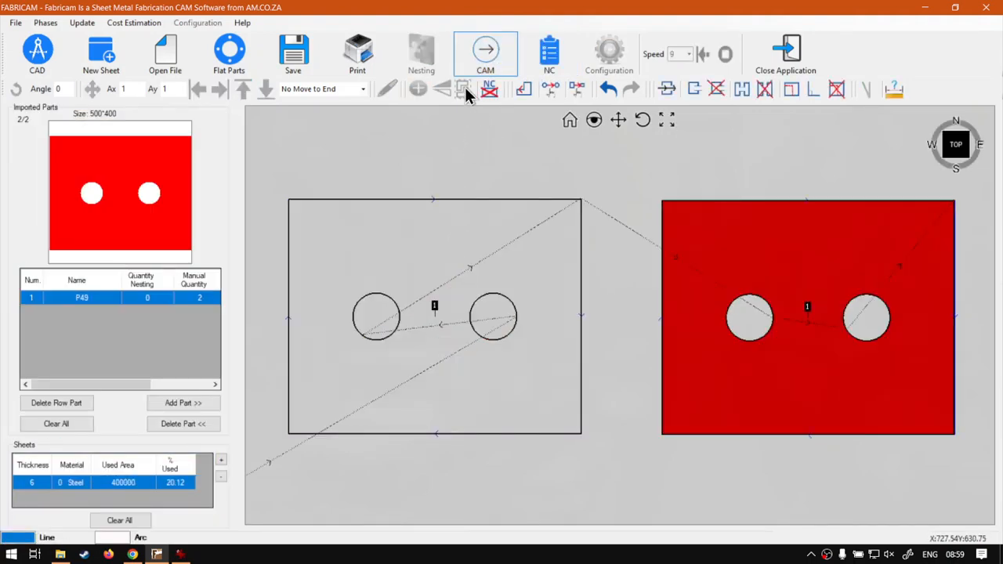
{"action": "left_click", "coordinate": [551, 89]}
{"action": "left_click", "coordinate": [430, 262]}
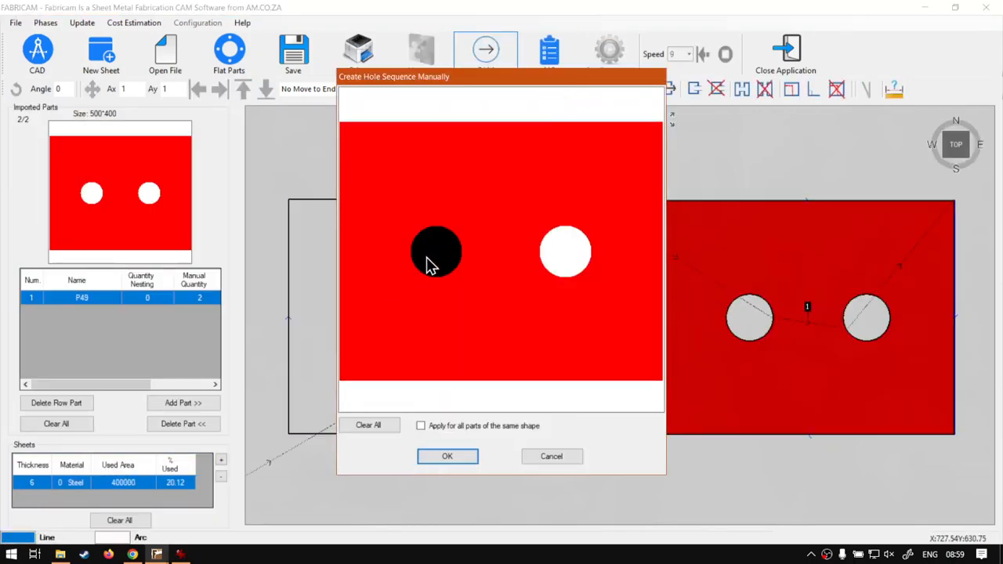
{"action": "left_click", "coordinate": [558, 253]}
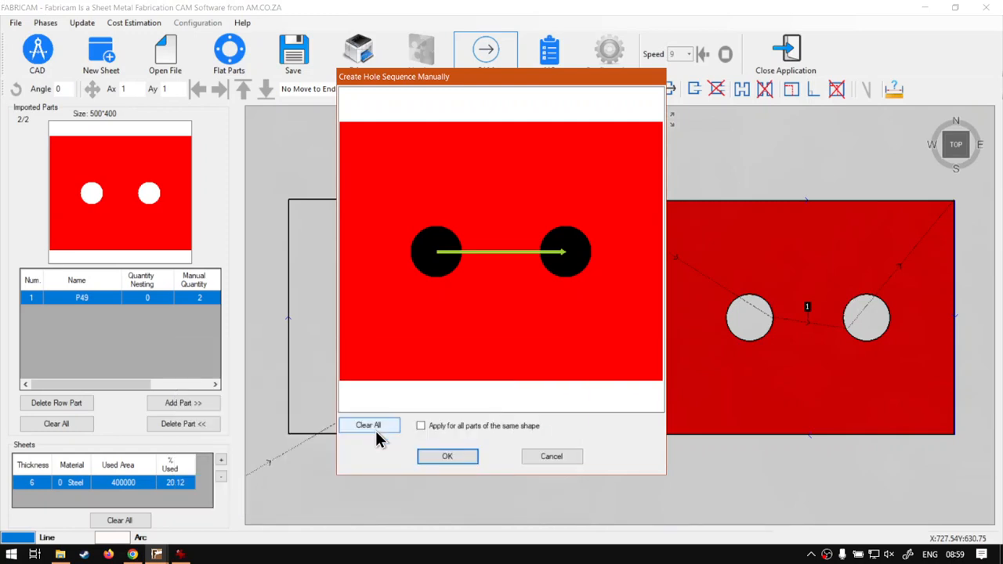
{"action": "left_click", "coordinate": [376, 427]}
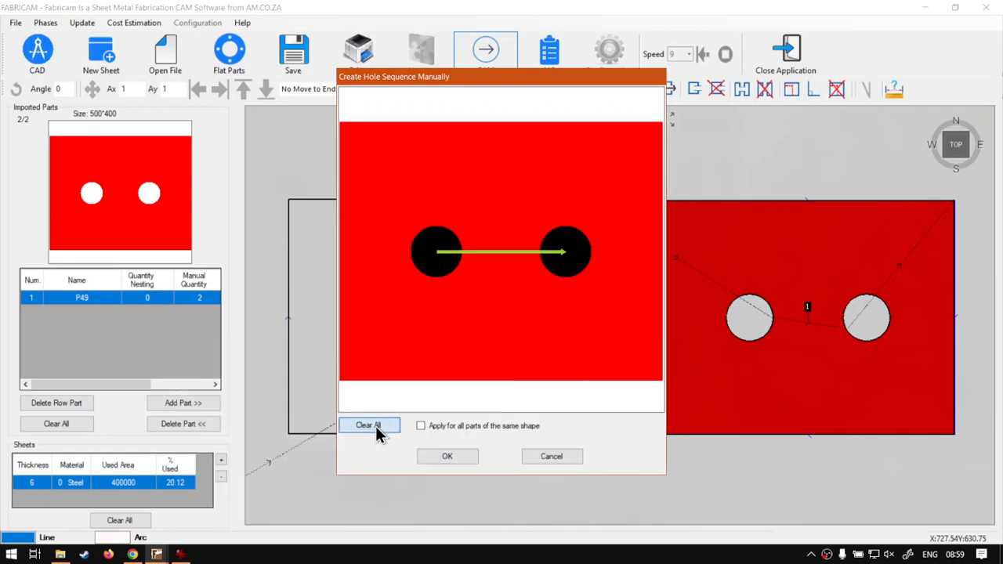
{"action": "left_click", "coordinate": [565, 266]}
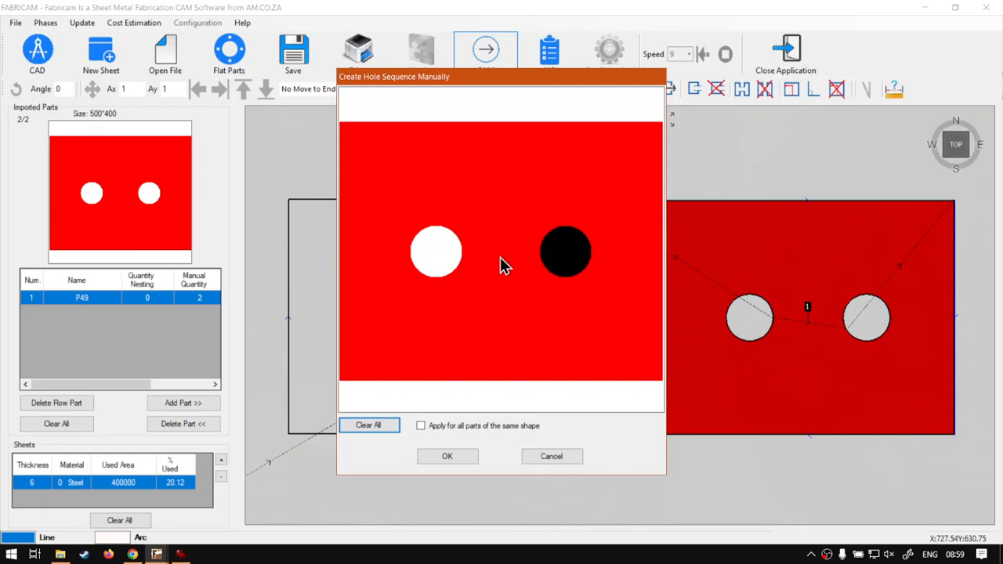
{"action": "left_click", "coordinate": [444, 269]}
{"action": "left_click", "coordinate": [447, 457]}
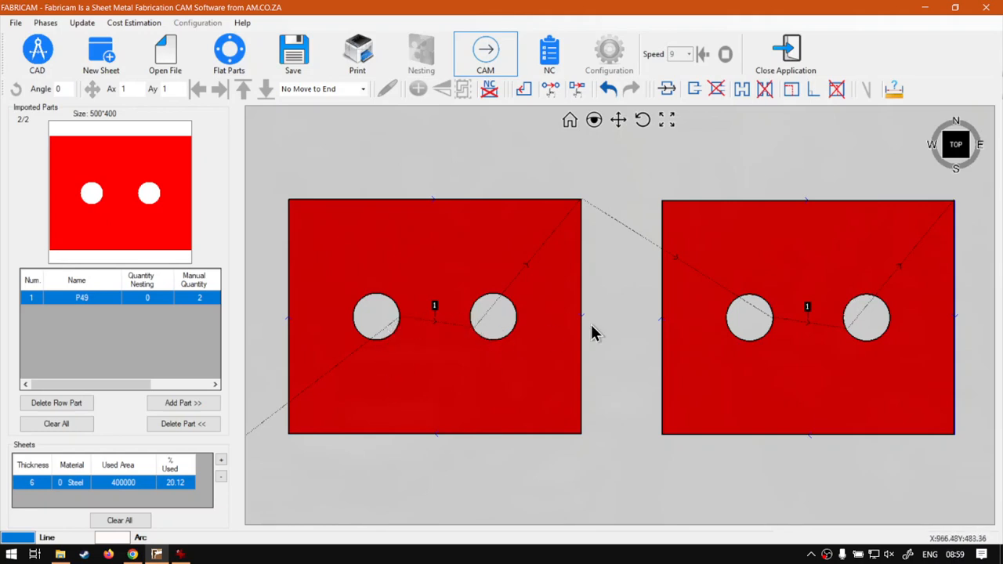
Generate the NC code to check the hole sequence, and return to the CAM phase
{"action": "left_click", "coordinate": [548, 55]}
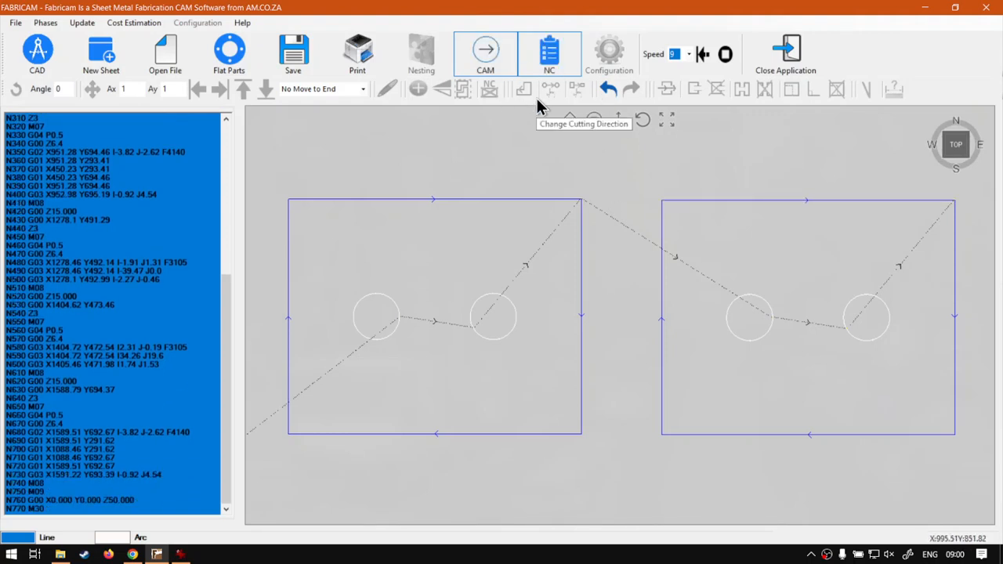
{"action": "left_click", "coordinate": [501, 69]}
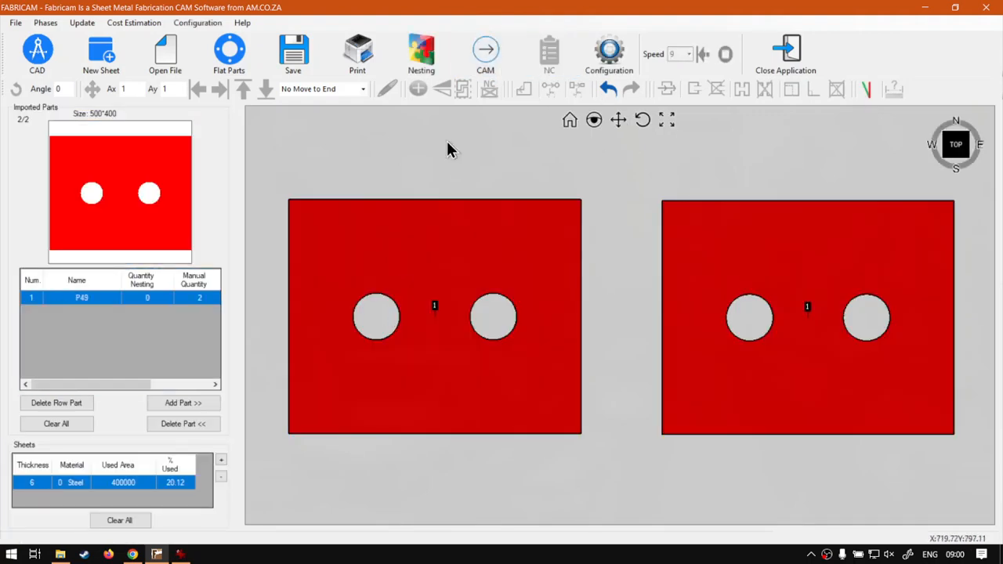
{"action": "left_click", "coordinate": [485, 63]}
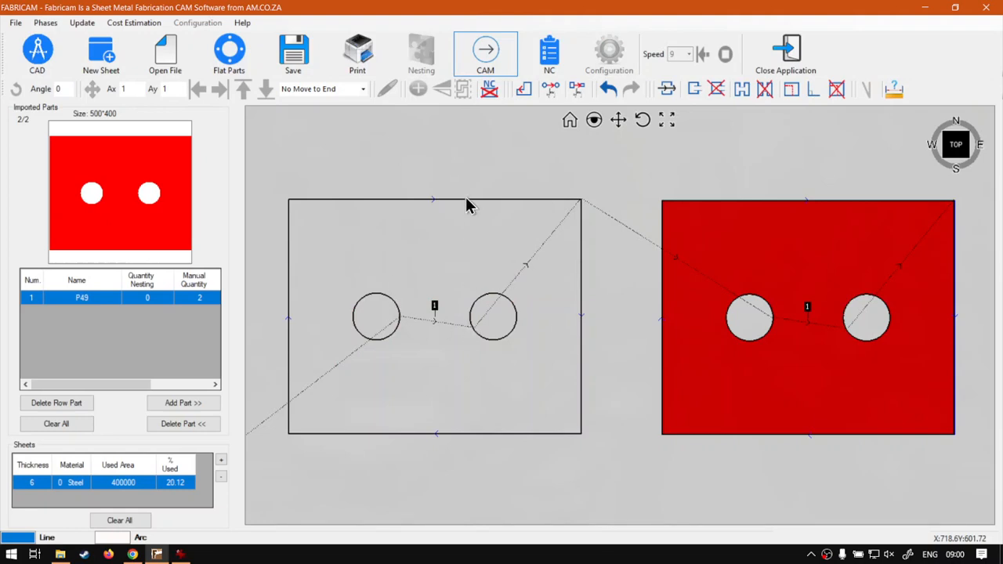
Sequence the left part's holes manually from right to left and apply the order to all parts of the same shape
{"action": "left_click", "coordinate": [549, 90]}
{"action": "left_click", "coordinate": [553, 253]}
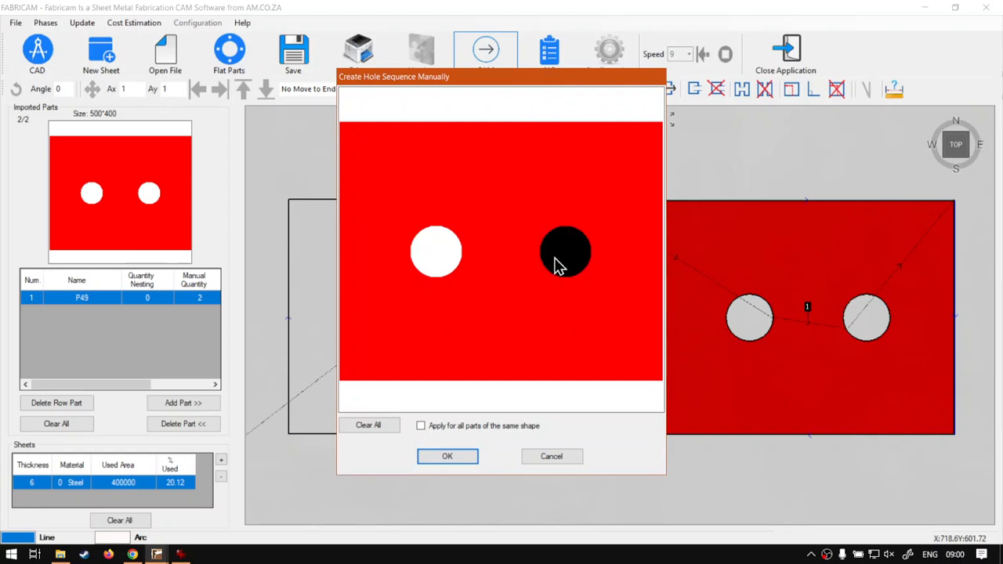
{"action": "left_click", "coordinate": [450, 259]}
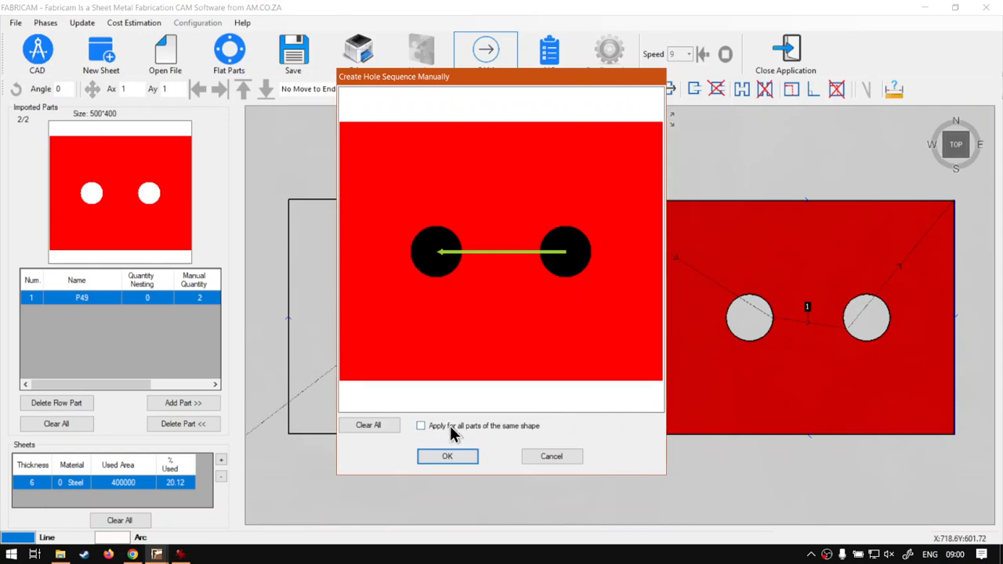
{"action": "left_click", "coordinate": [420, 427]}
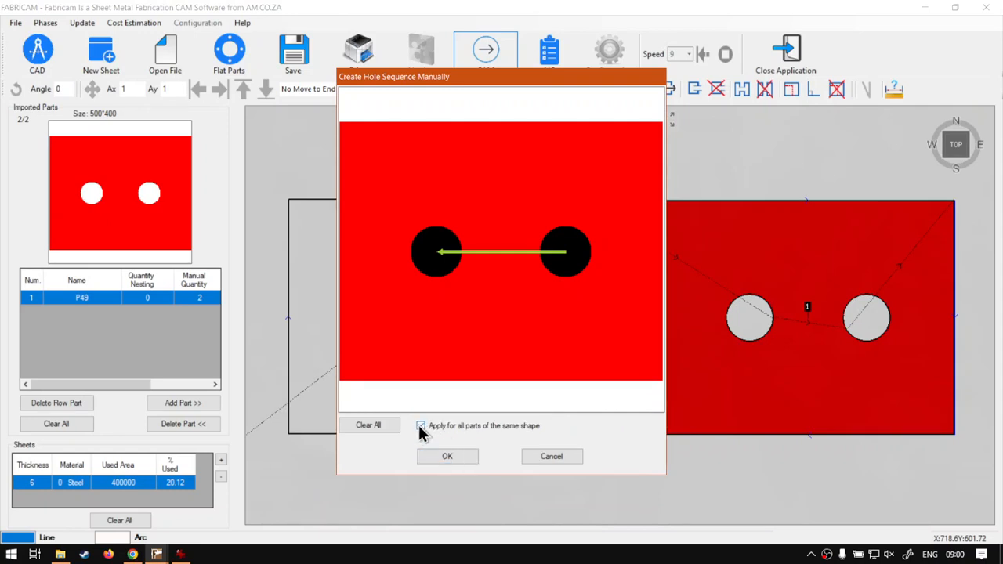
{"action": "left_click", "coordinate": [457, 460]}
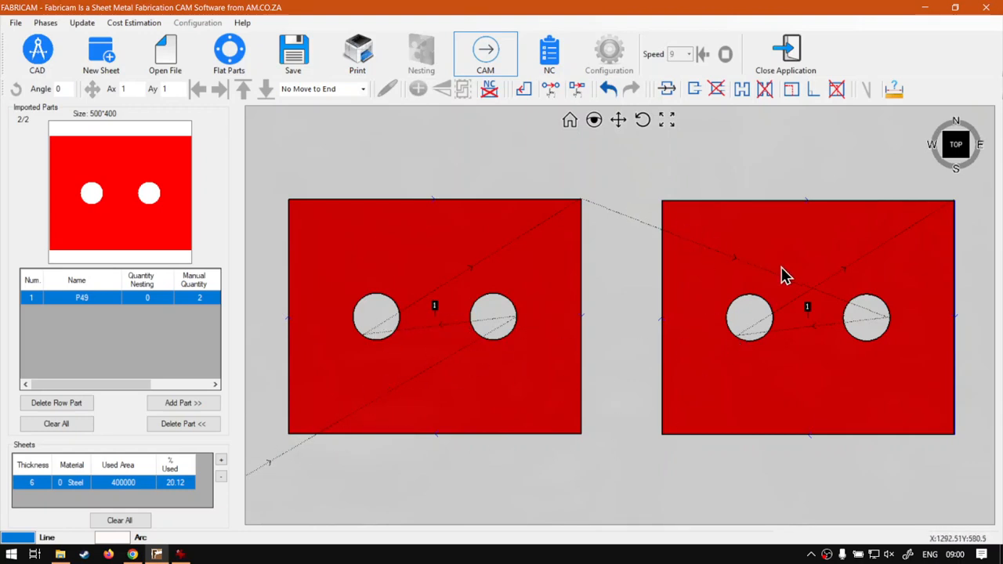
{"action": "left_click", "coordinate": [498, 352]}
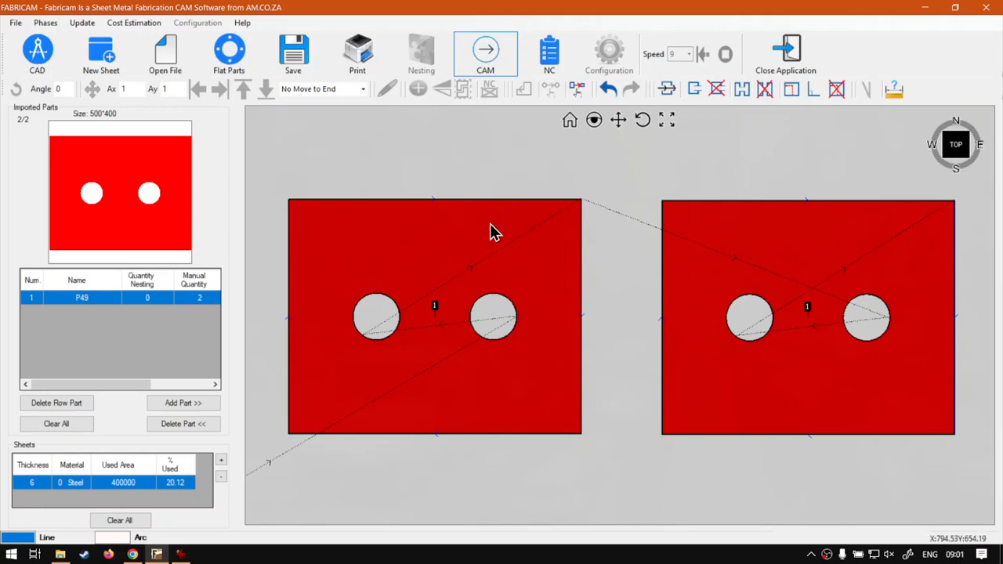
Try a right-to-left hole sequence on the left part, clear it, re-pick the holes left to right, and cancel the changes
{"action": "left_click", "coordinate": [525, 243]}
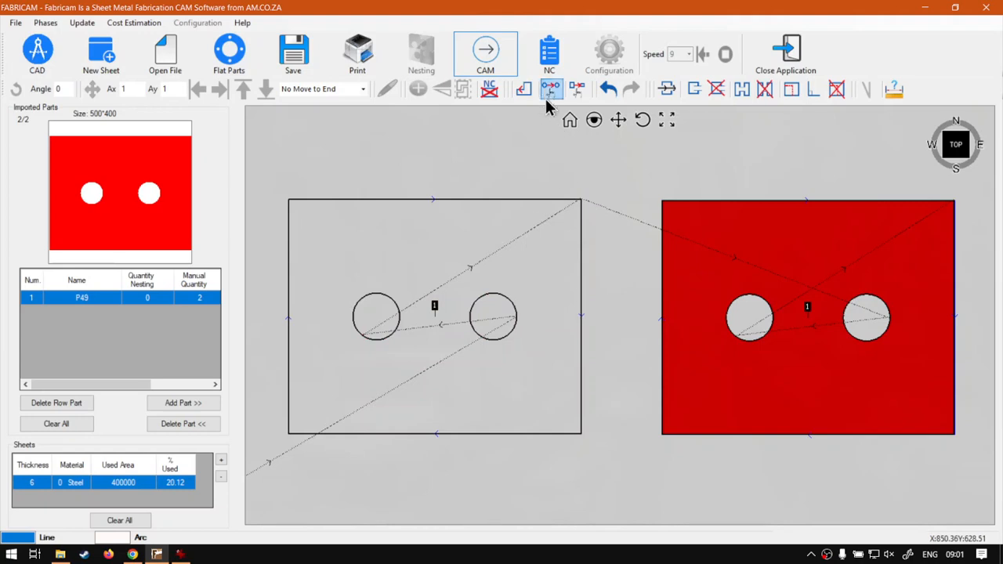
{"action": "left_click", "coordinate": [577, 89]}
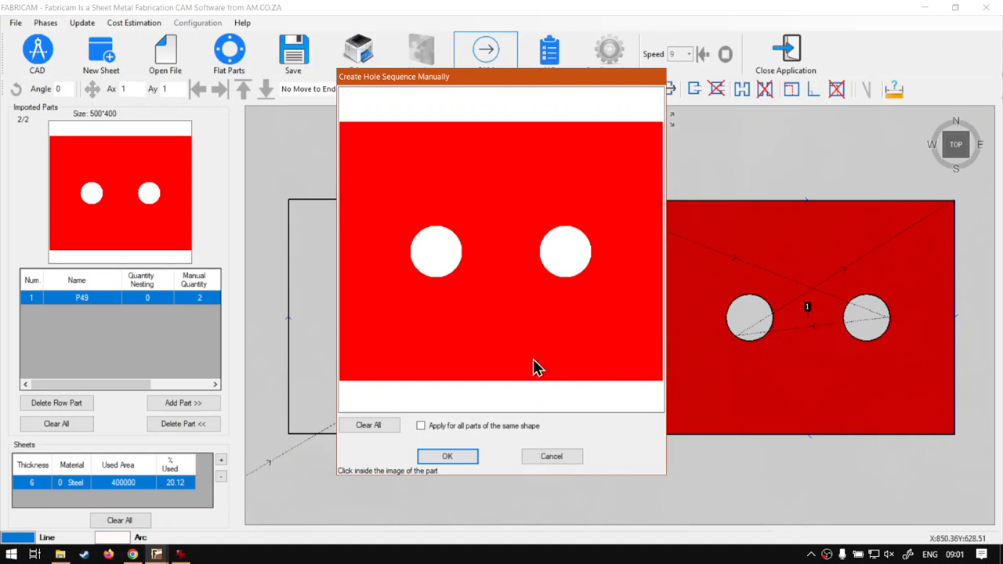
{"action": "left_click", "coordinate": [573, 271]}
{"action": "left_click", "coordinate": [453, 263]}
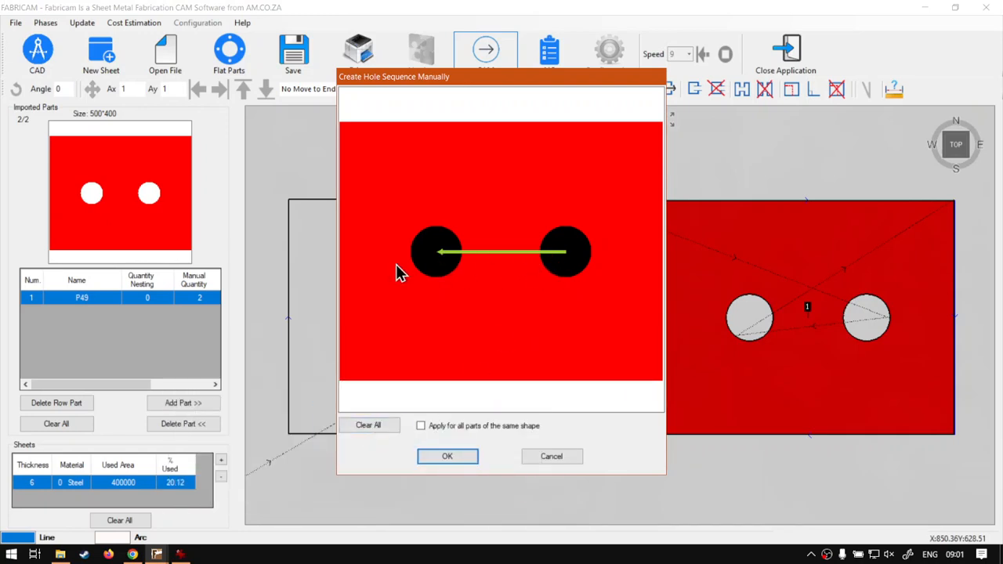
{"action": "left_click", "coordinate": [383, 431]}
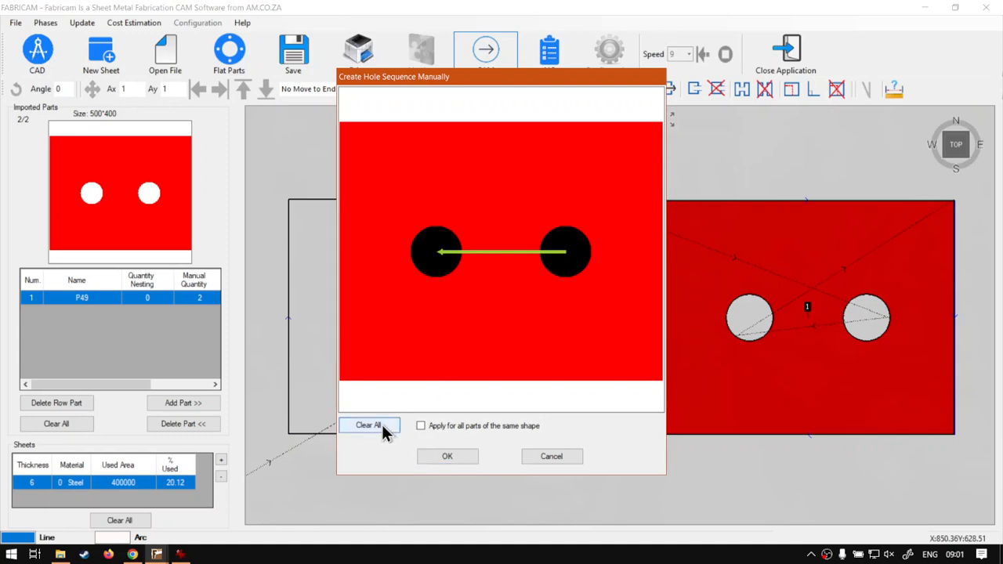
{"action": "left_click", "coordinate": [437, 259]}
{"action": "left_click", "coordinate": [584, 258]}
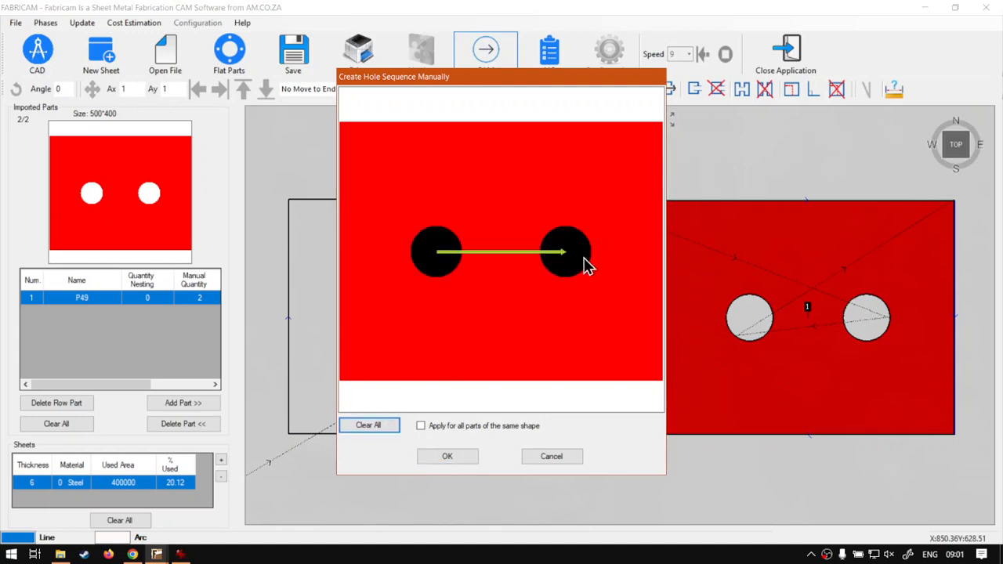
{"action": "left_click", "coordinate": [564, 462]}
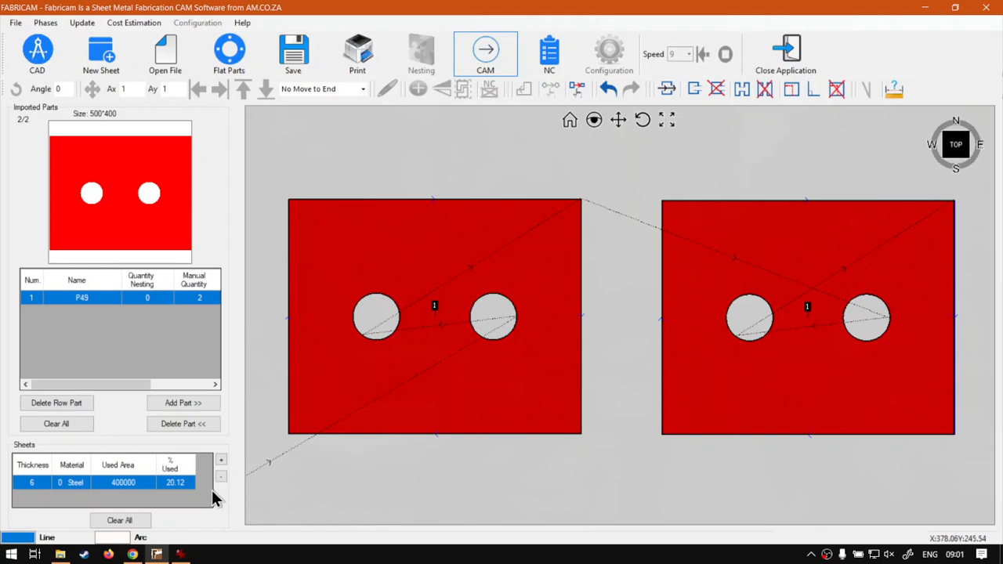
Switch to Chrome with the Software Training Videos website
{"action": "left_click", "coordinate": [134, 554]}
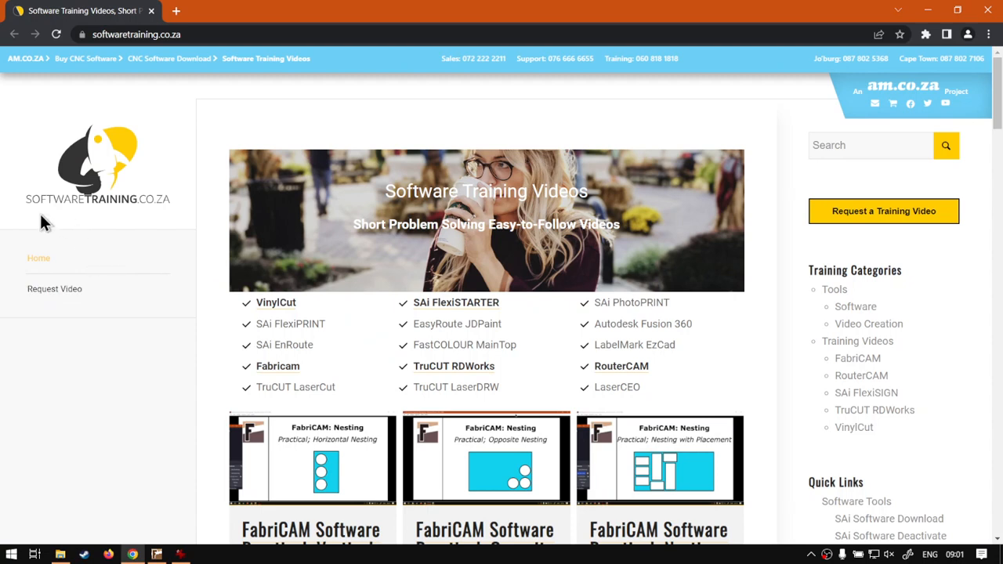